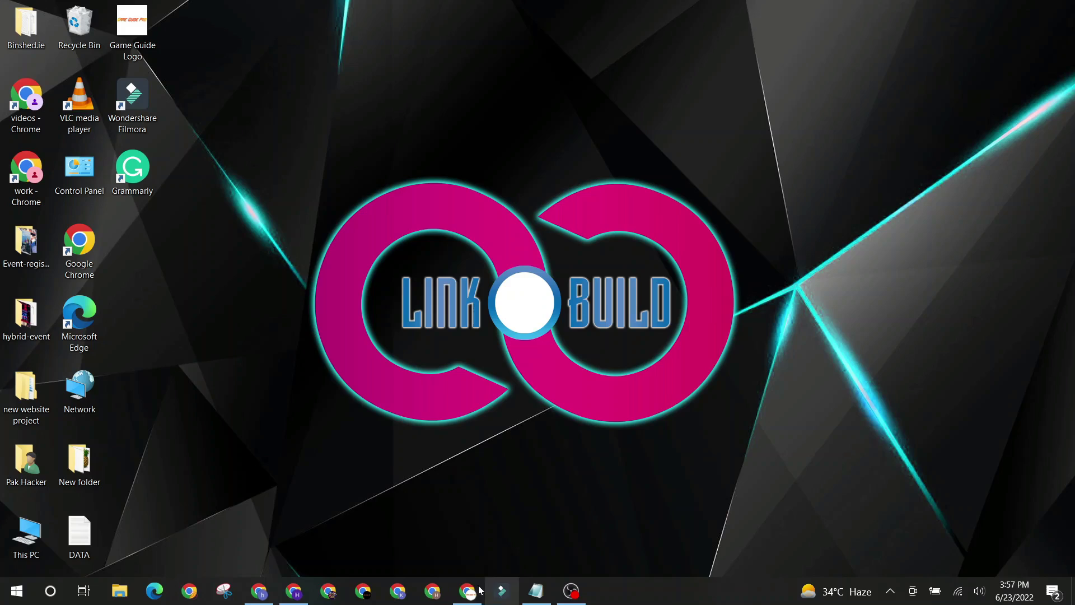
Launch Chrome and load the scoop.it homepage
click(469, 590)
text(sc)
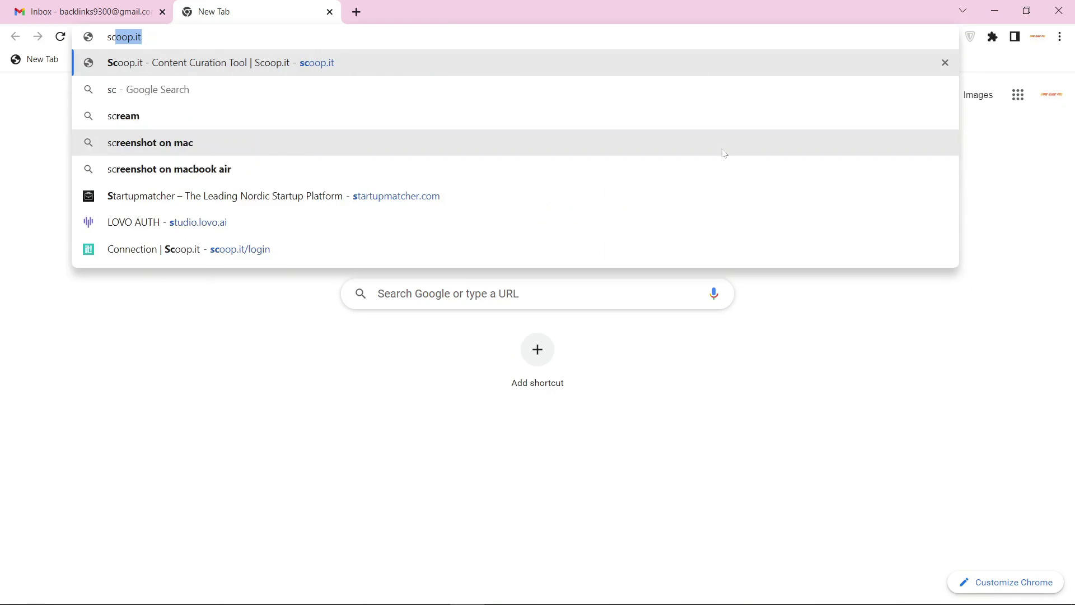
text(oop.it)
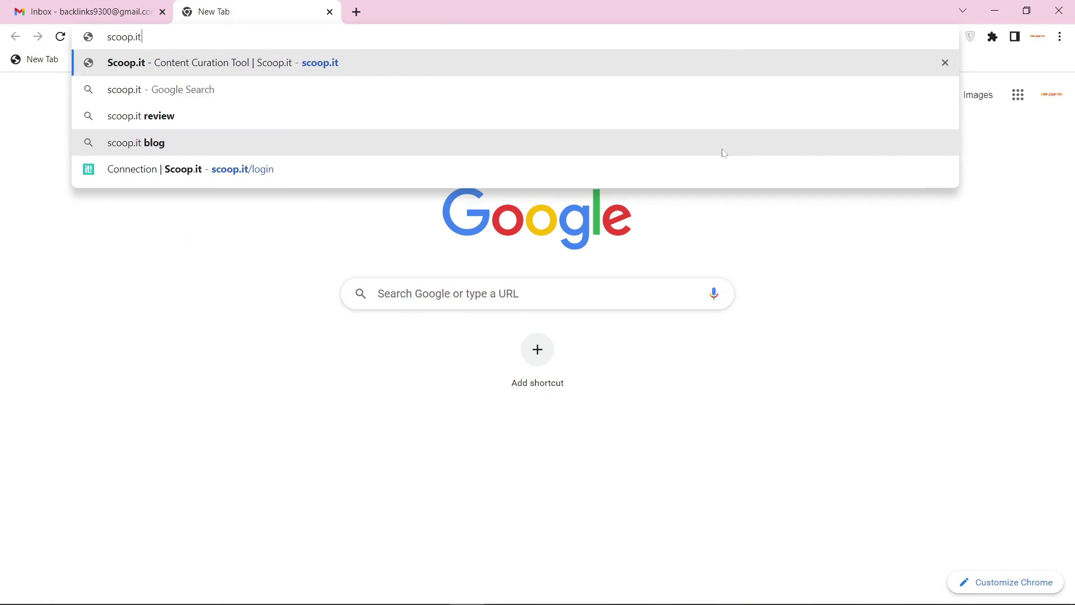
key(Return)
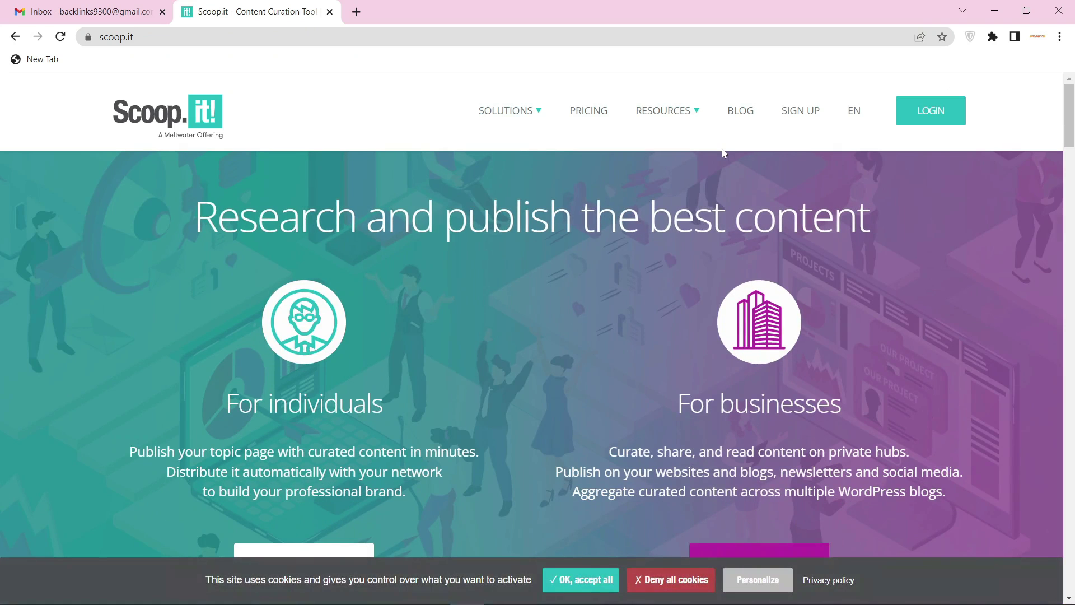
From the Scoop.it login page, sign in with Google as the Game Guide Pro account
click(921, 112)
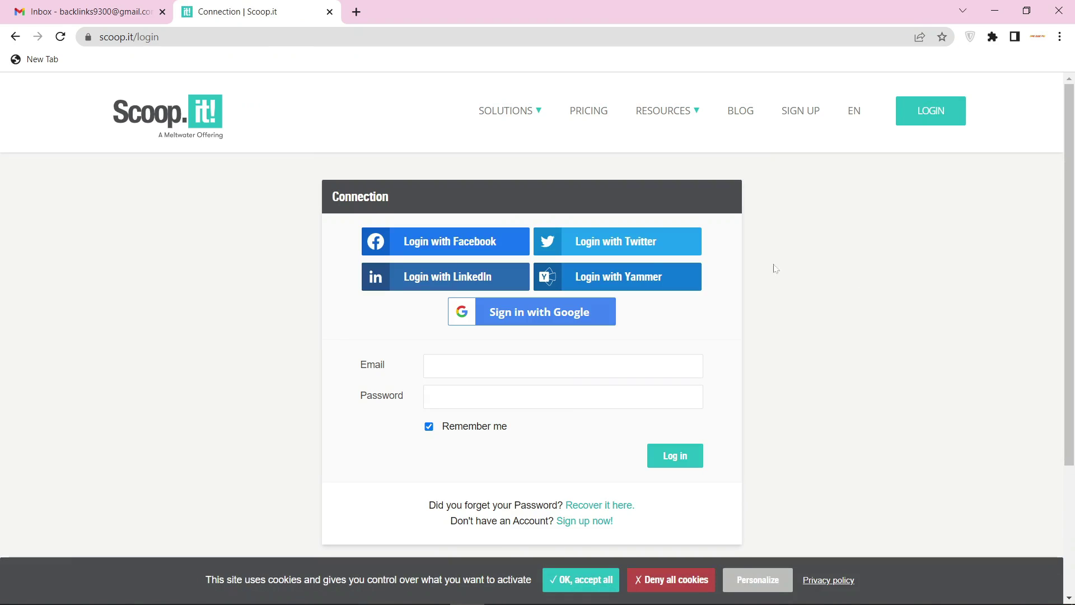
click(522, 317)
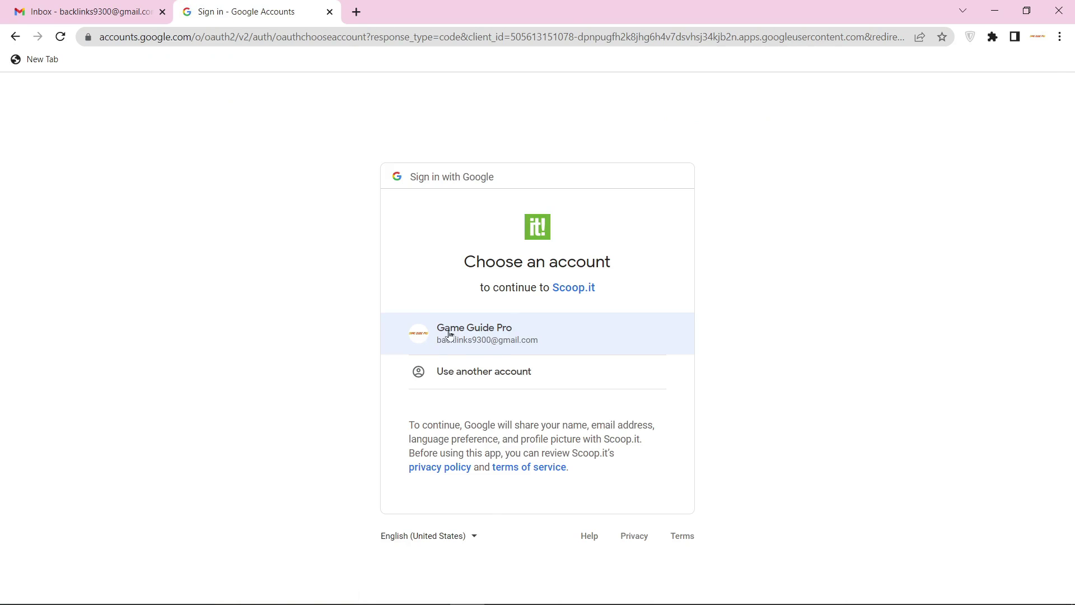
click(486, 341)
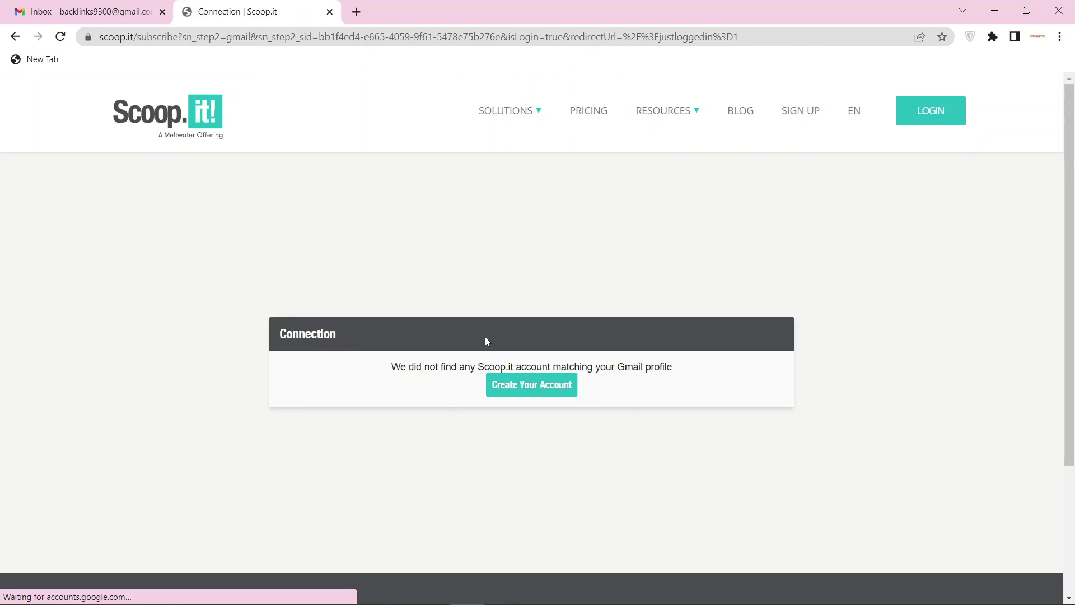
Register a Scoop.it account with a pasted password and the Game Guide Logo picture
click(521, 389)
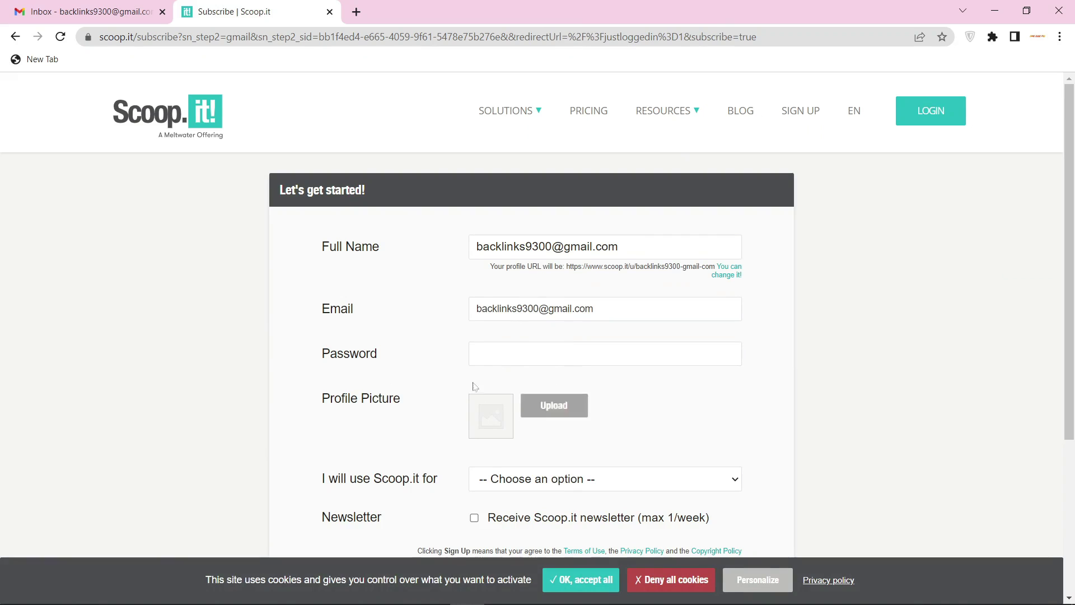
scroll(500, 378, down, 2)
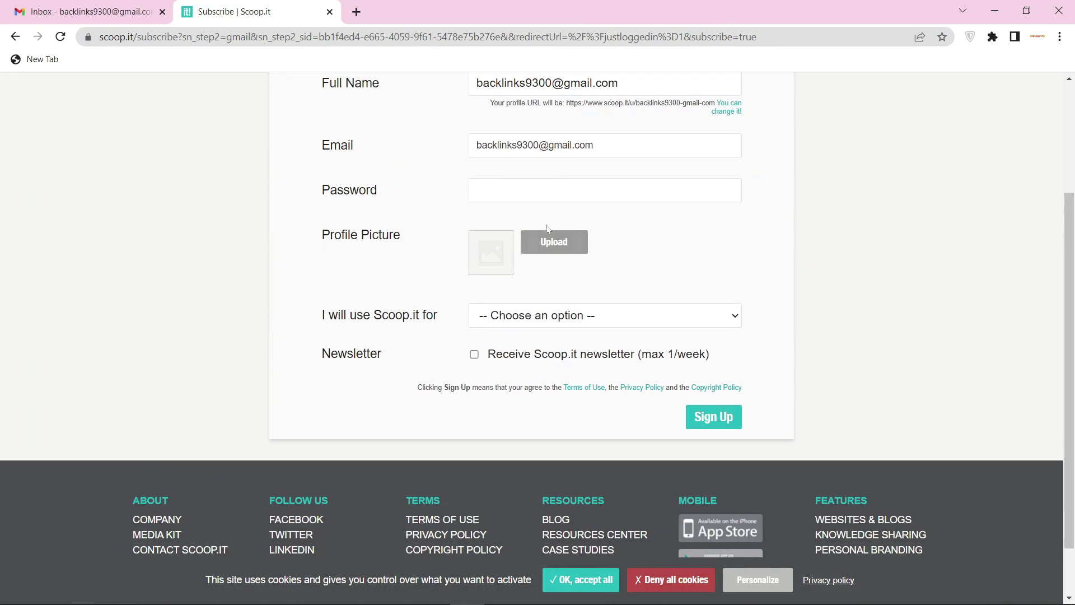
click(532, 199)
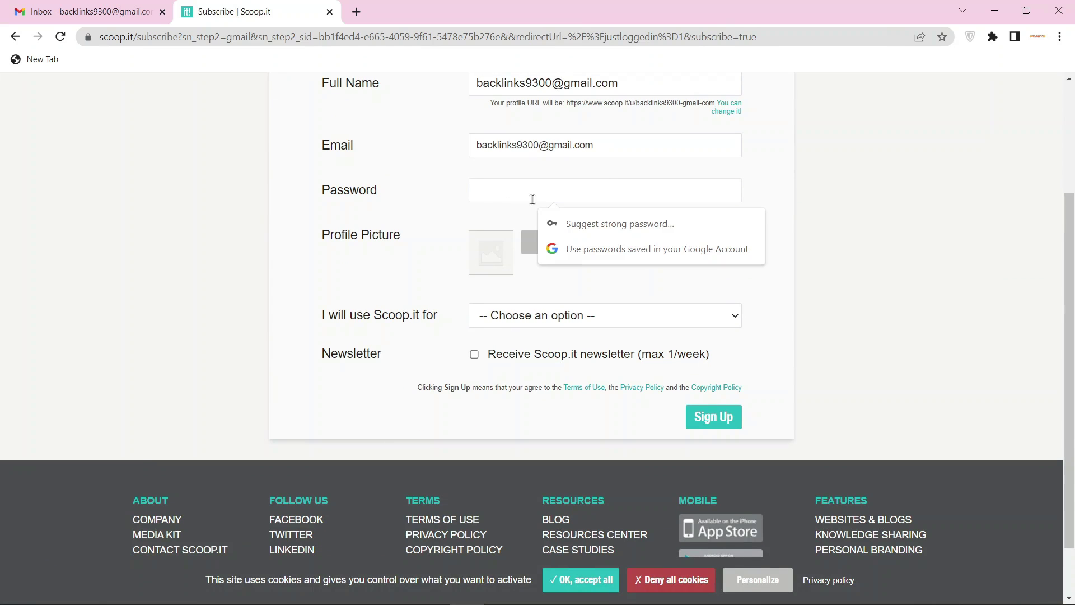
key(ctrl+v)
click(533, 240)
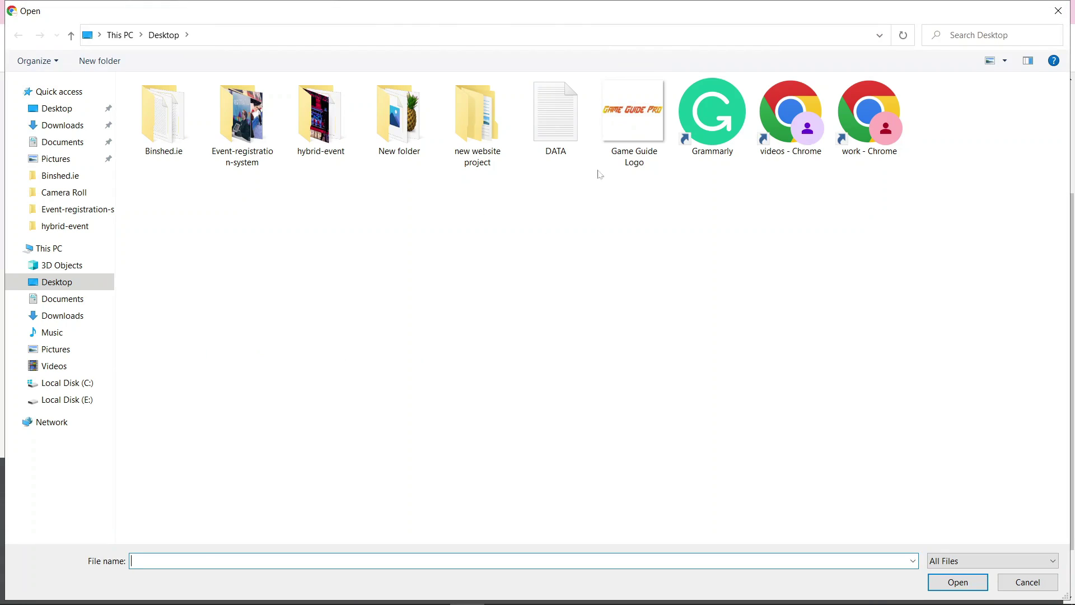
double_click(626, 118)
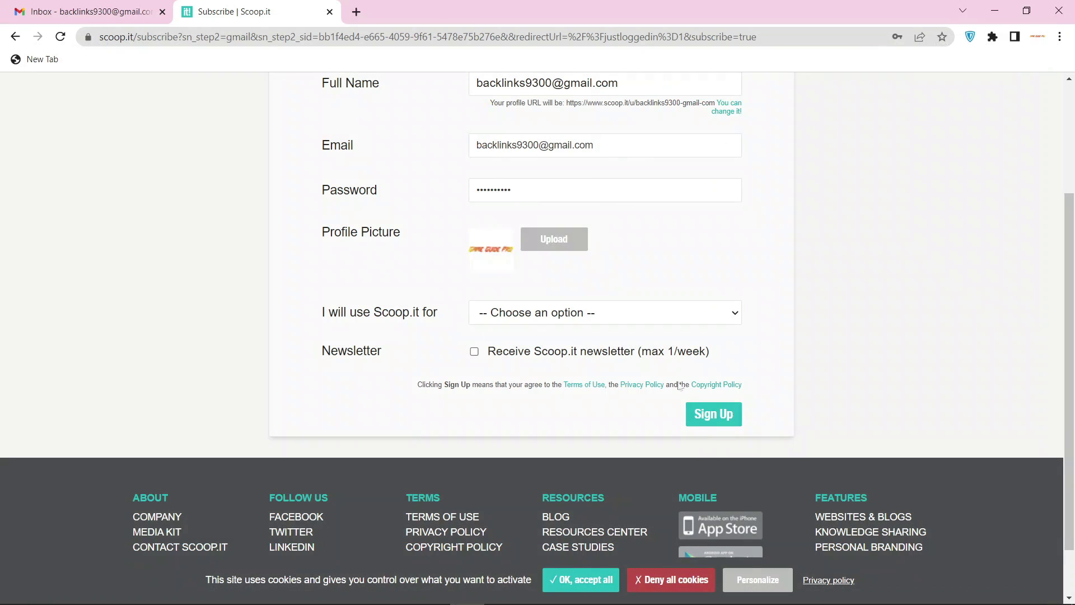
click(700, 415)
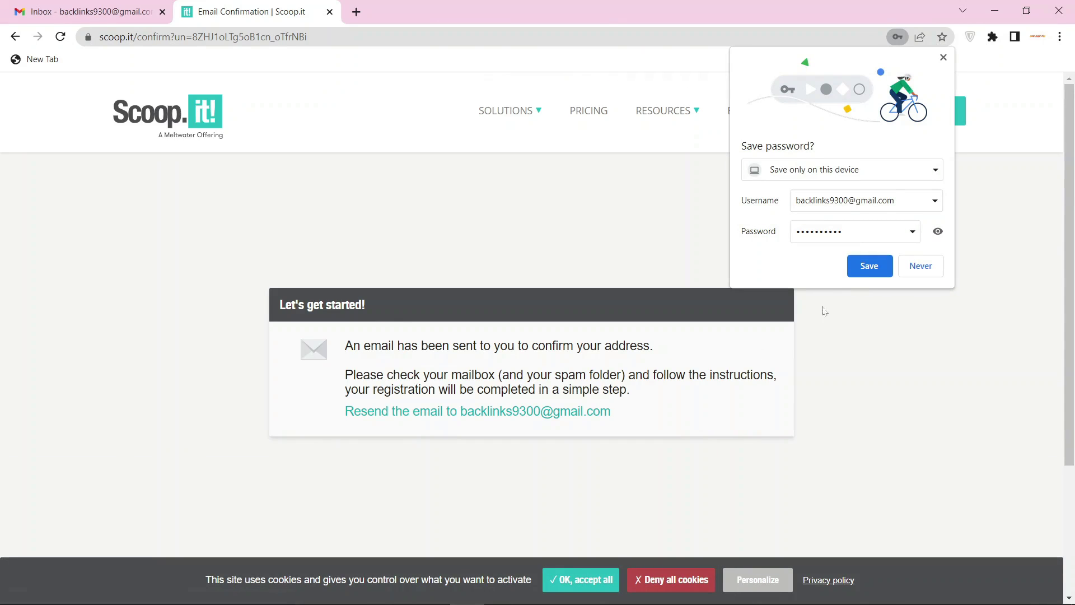
Decline saving the password, then confirm the account from the Gmail email
click(921, 266)
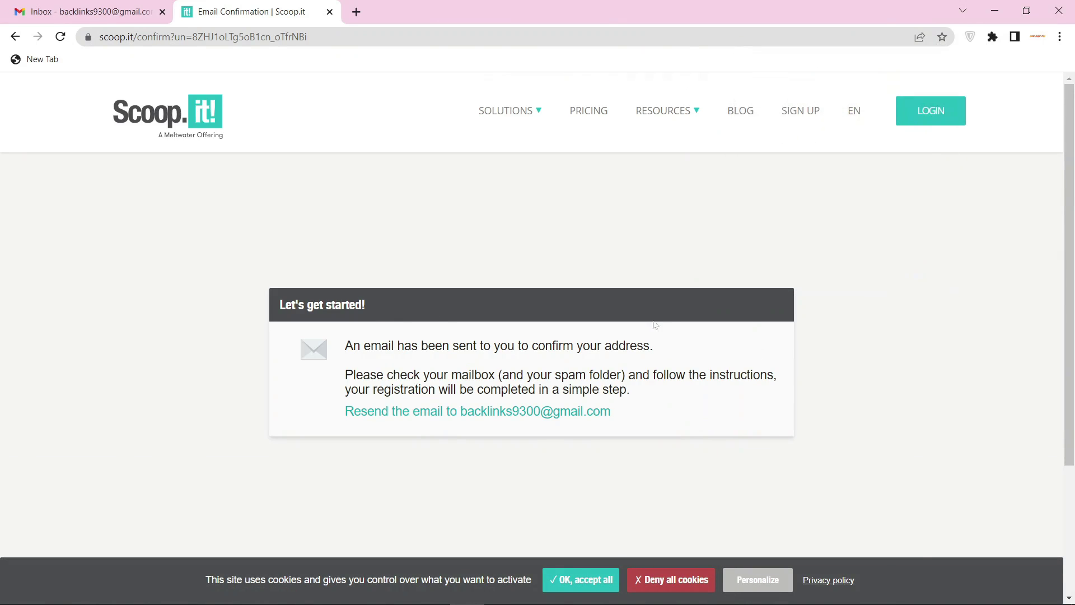
click(59, 5)
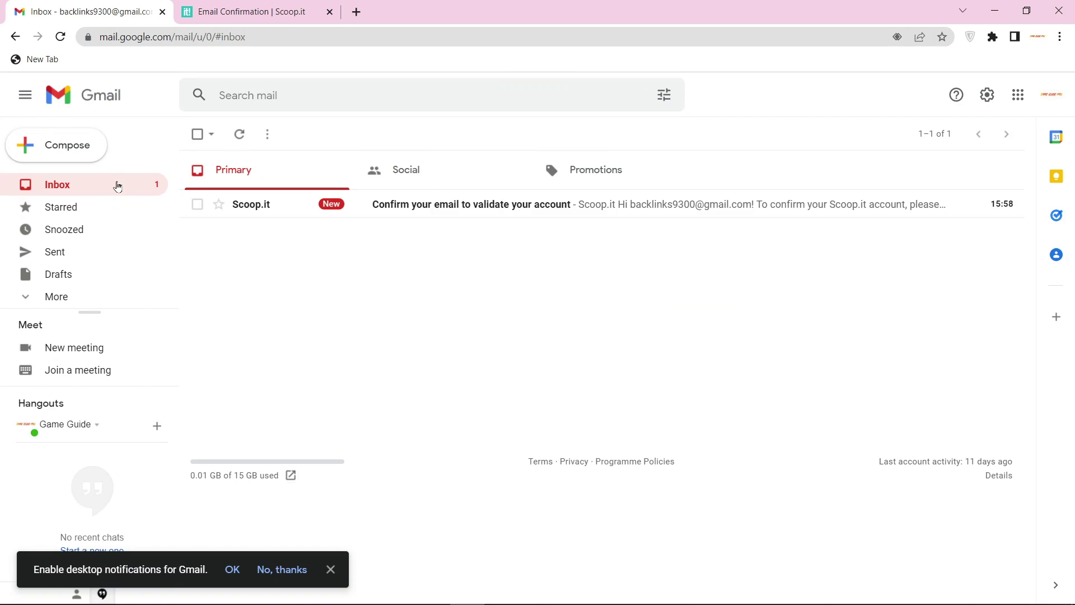
mouse_move(471, 204)
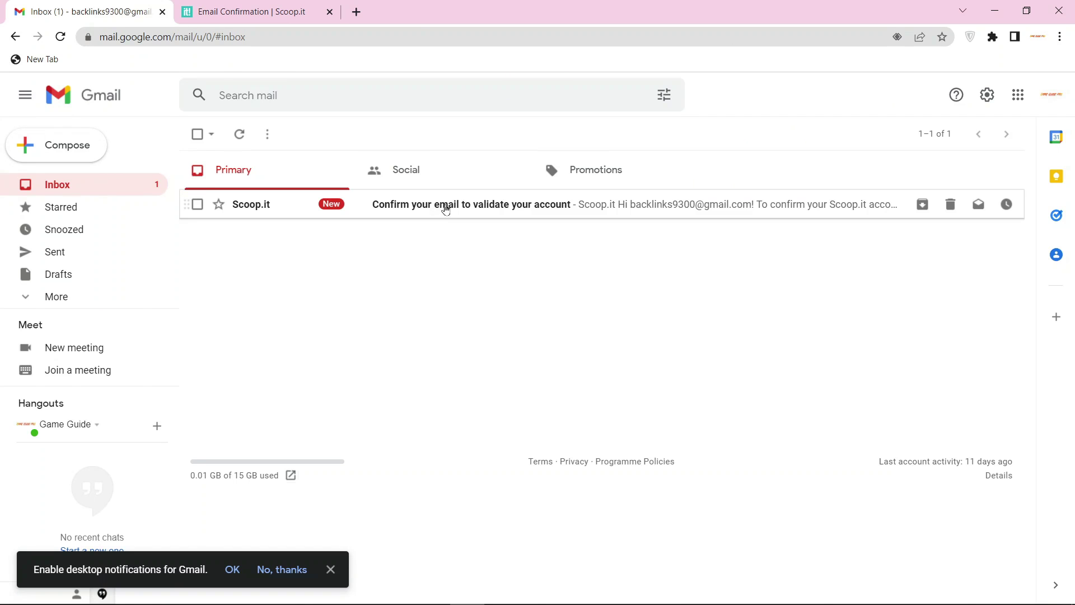
click(451, 204)
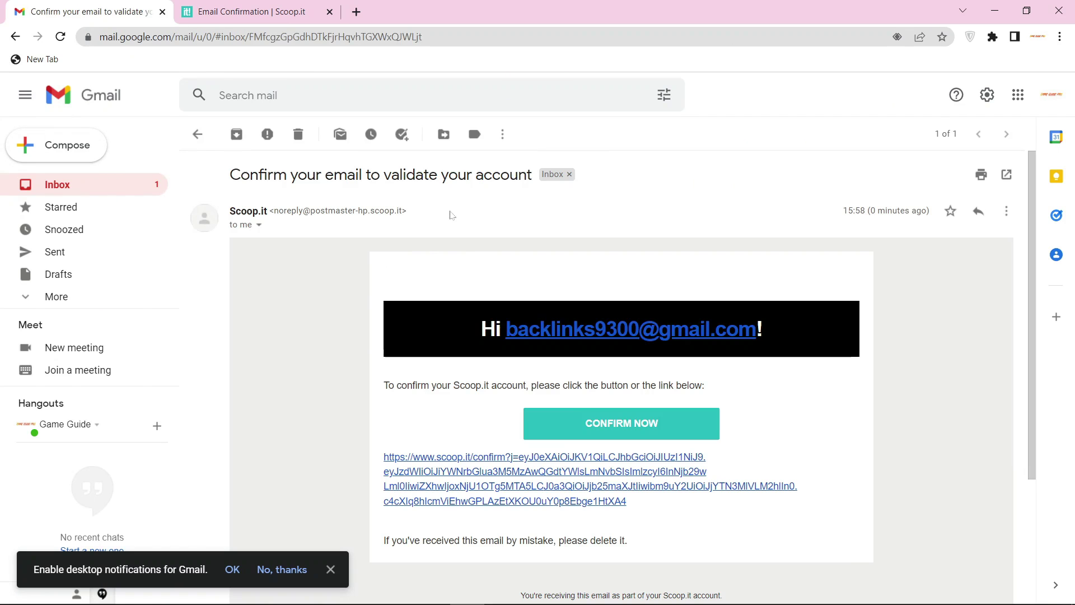
click(588, 433)
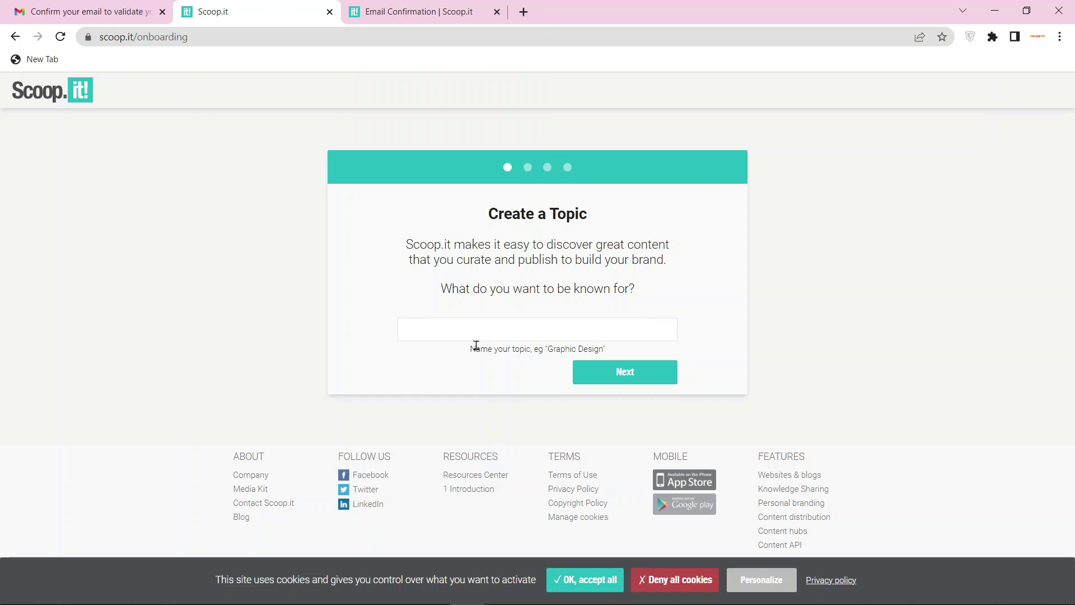
Name the topic Game Guide Pro, add the keyword Seo, and skip social connections
click(556, 334)
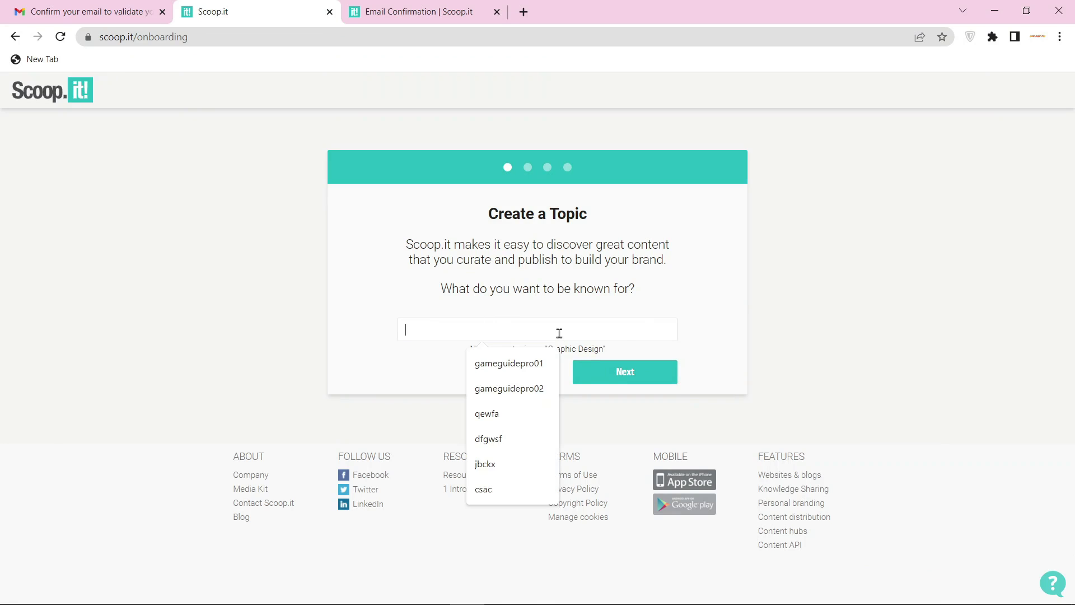
text(Game Guide Pro)
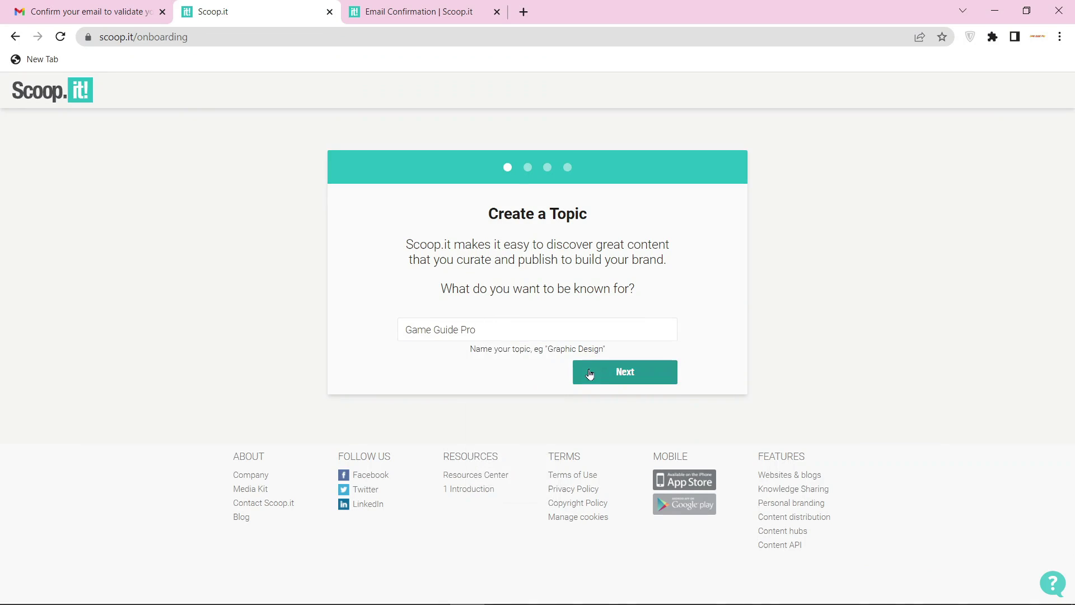
click(593, 374)
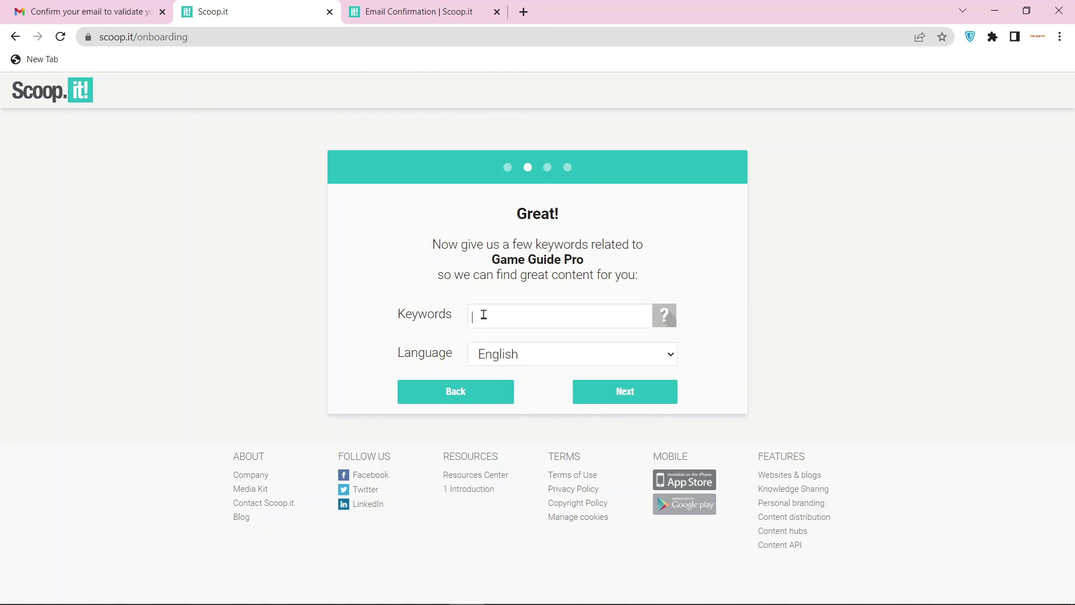
text(seo)
click(589, 399)
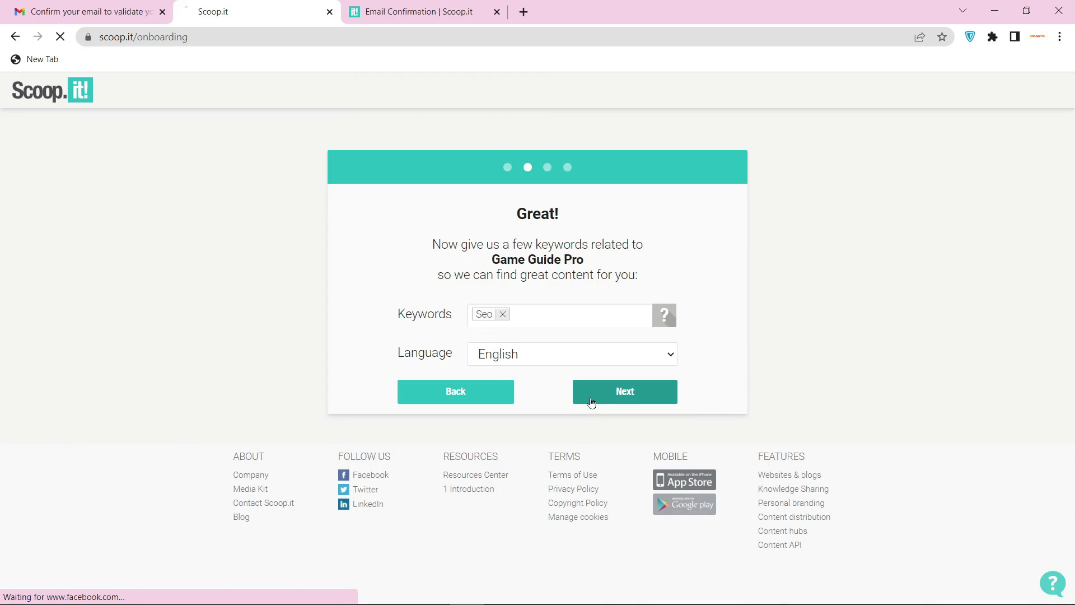
click(646, 392)
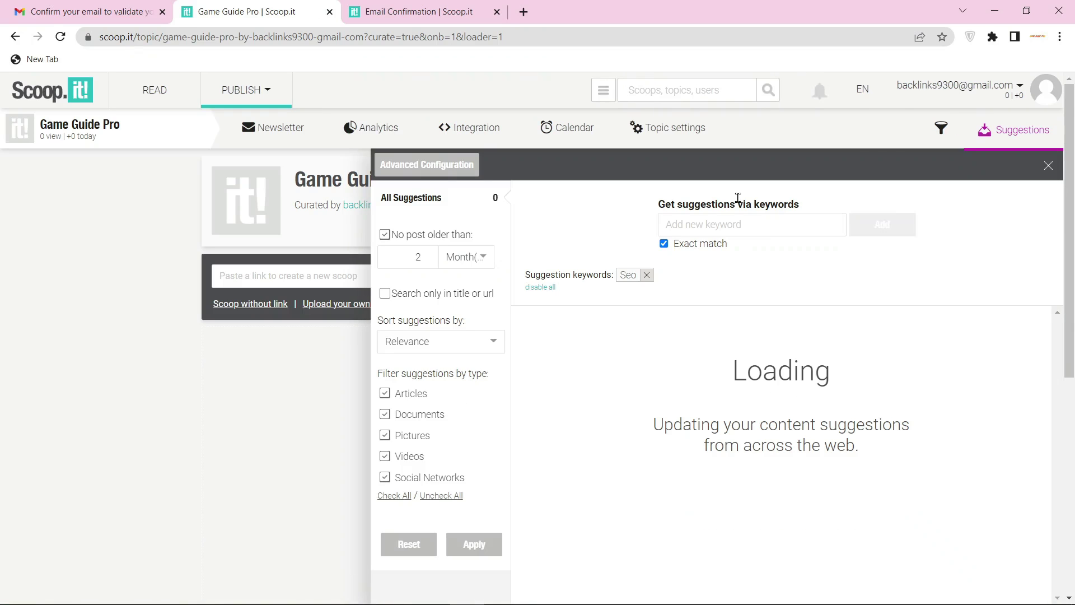
Go to My Dashboard from the account dropdown
click(928, 93)
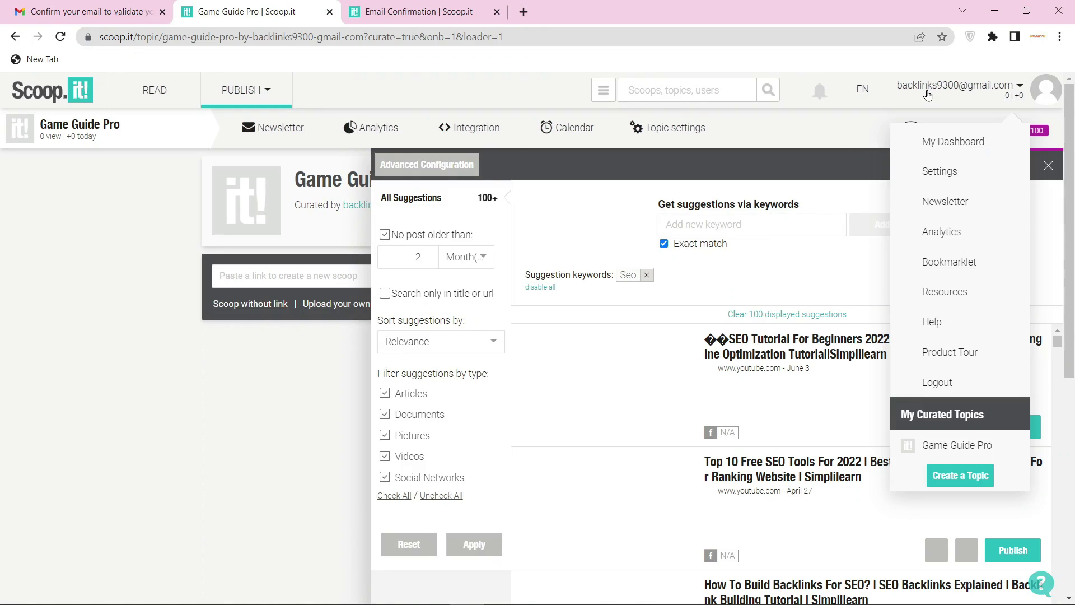
click(929, 144)
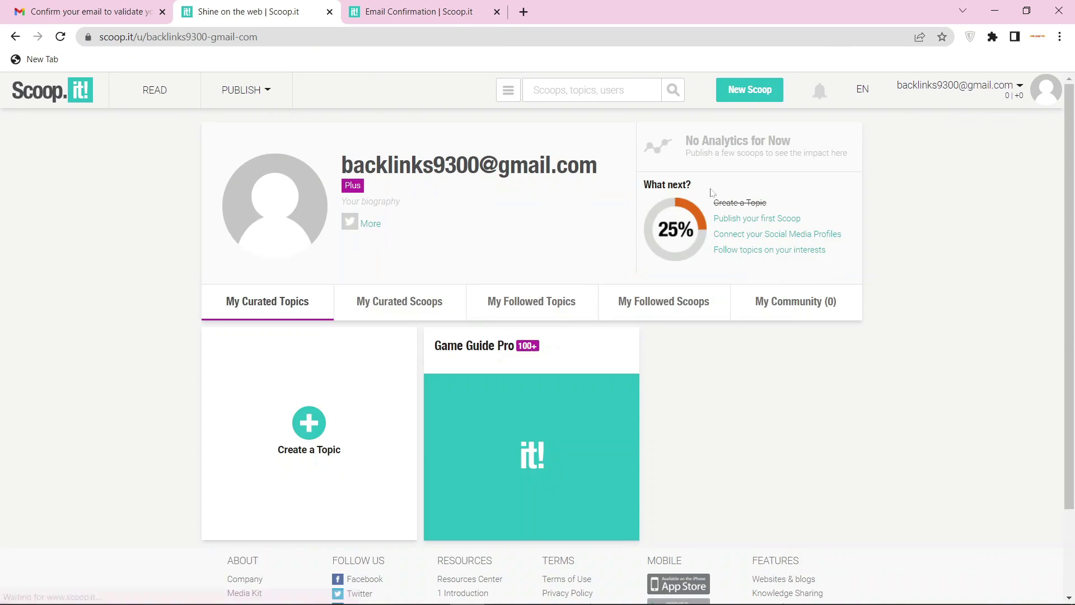
mouse_move(369, 201)
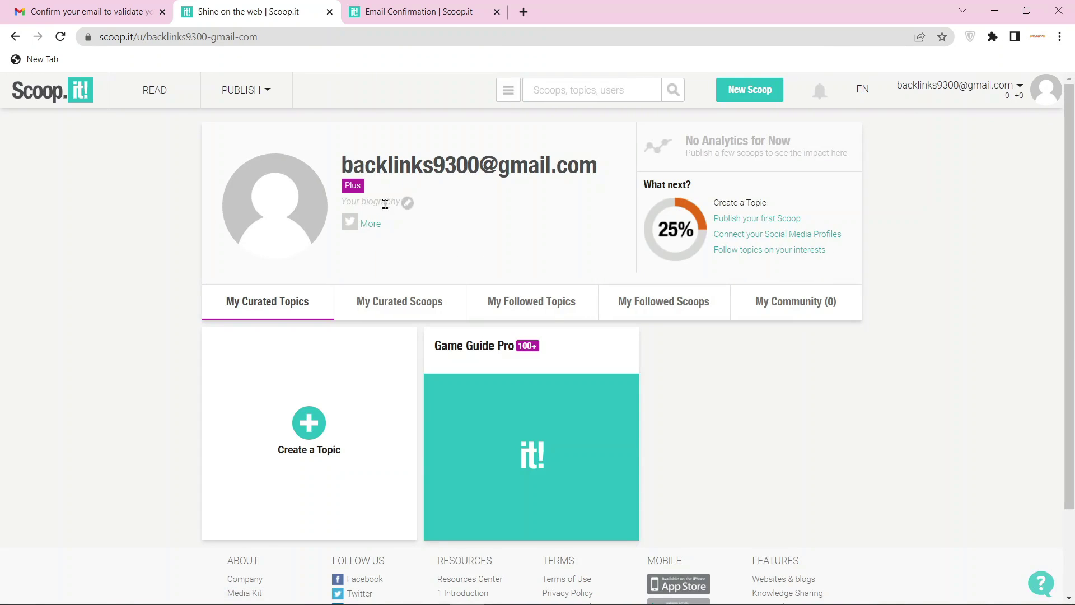
click(383, 201)
text(A Platform where you’ll get the Latest News, Reviews, and Tips & Tricks of the PC & Mobile Games. Visit)
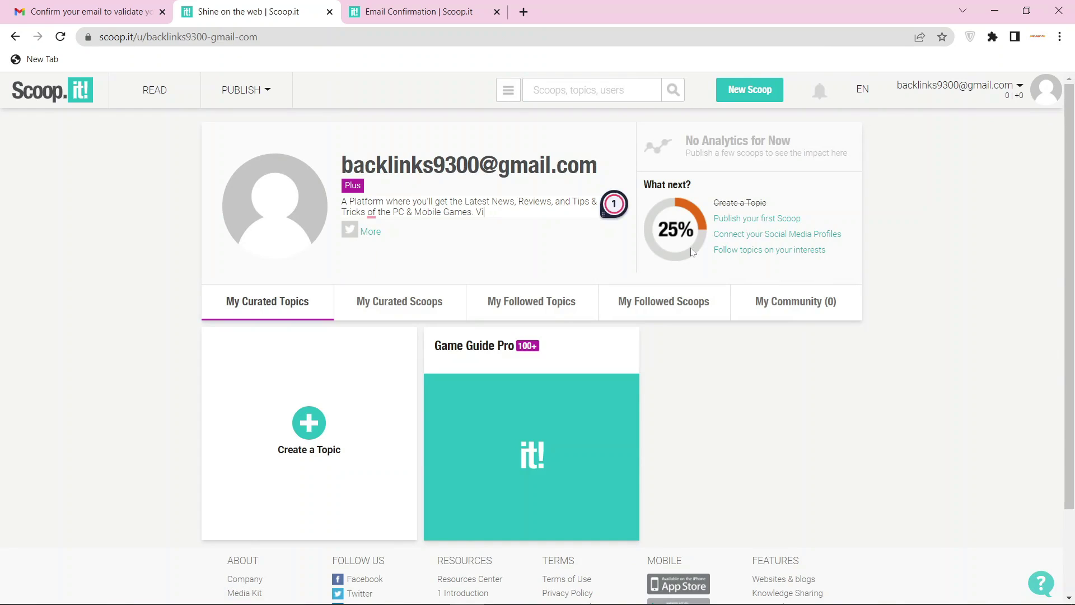
text(sit:)
text(https://gameguidepro.com/)
click(548, 248)
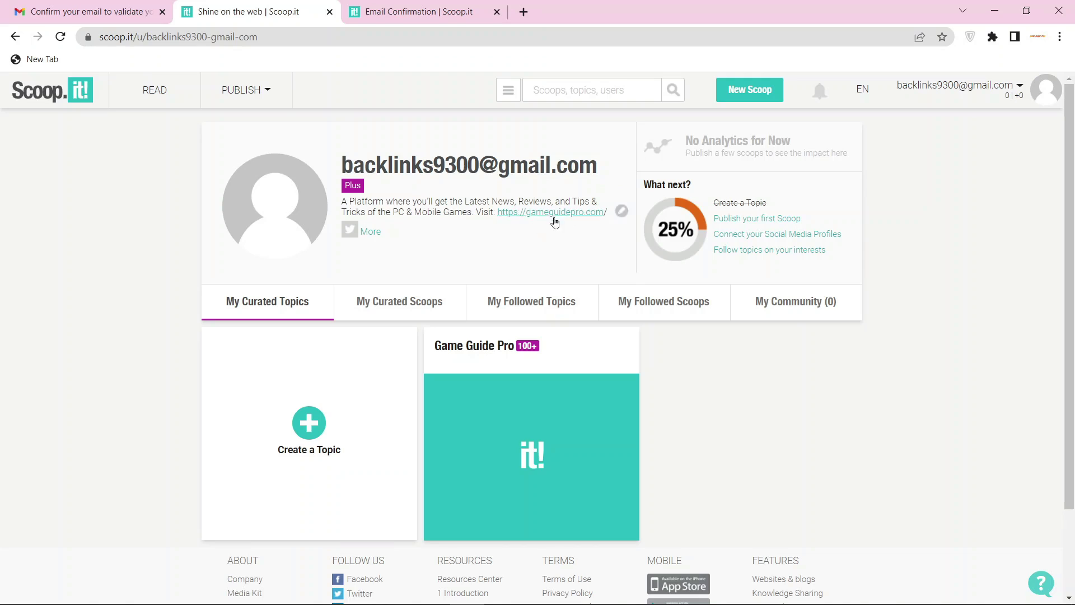
click(269, 37)
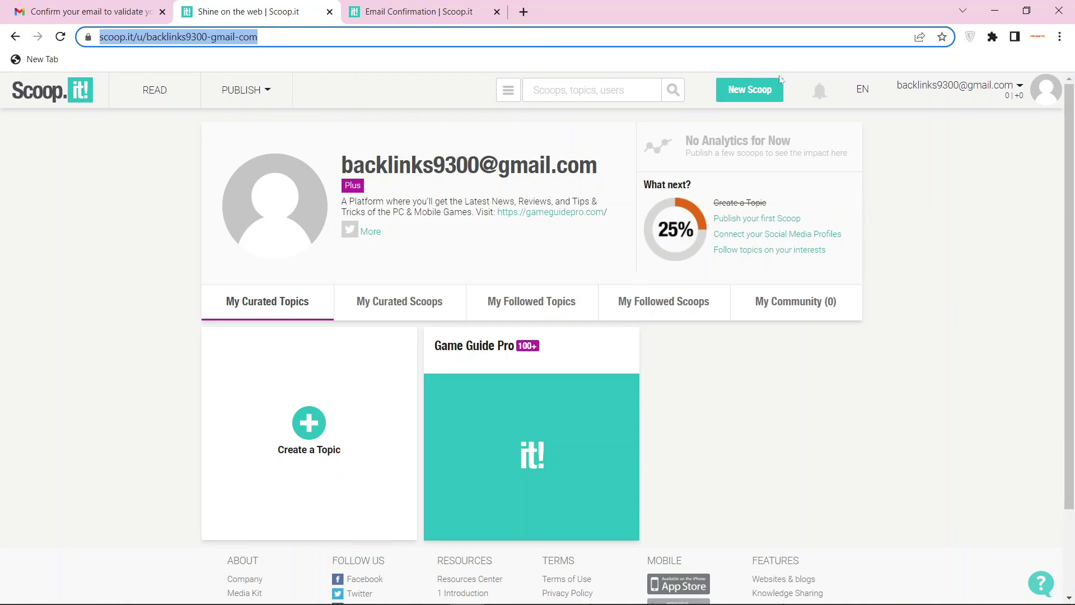
click(994, 13)
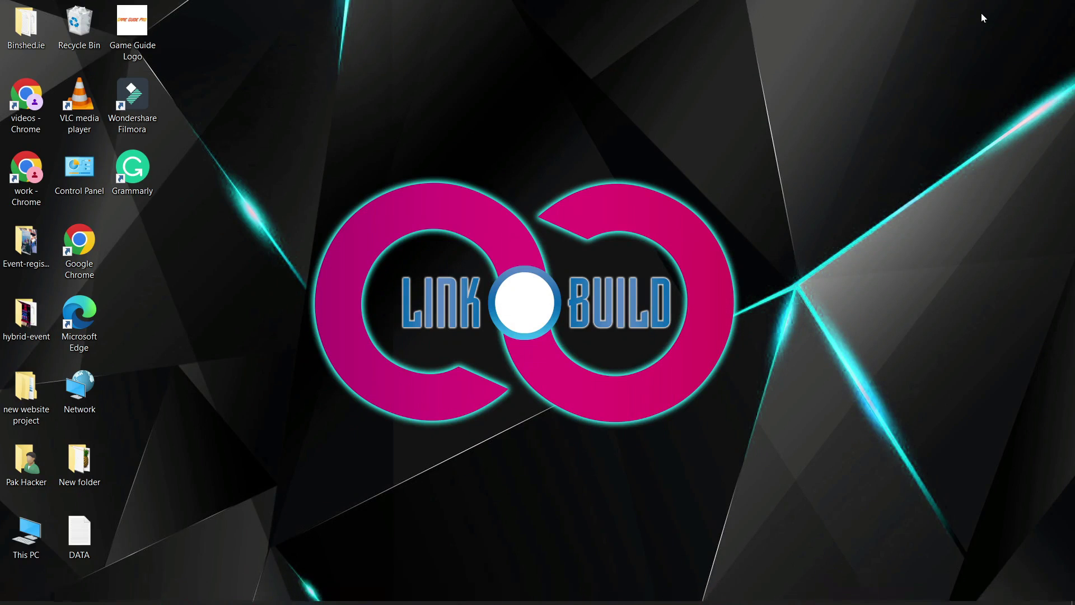